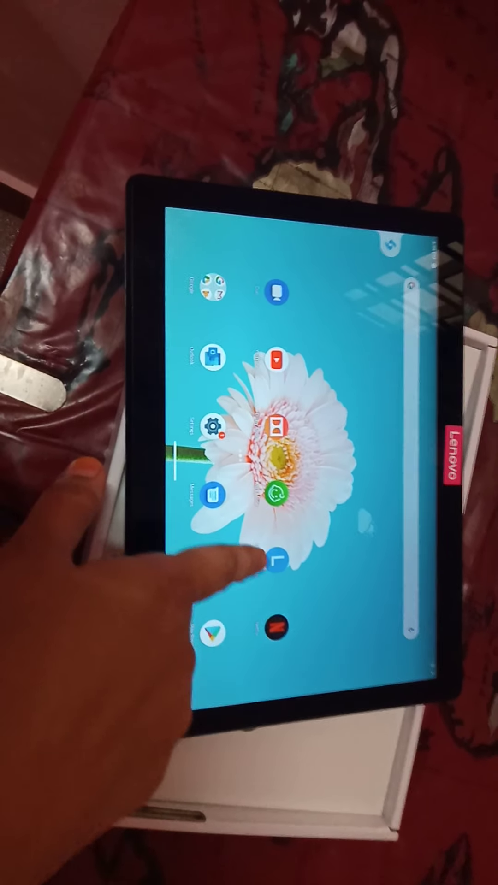
drag(210, 452, 256, 491)
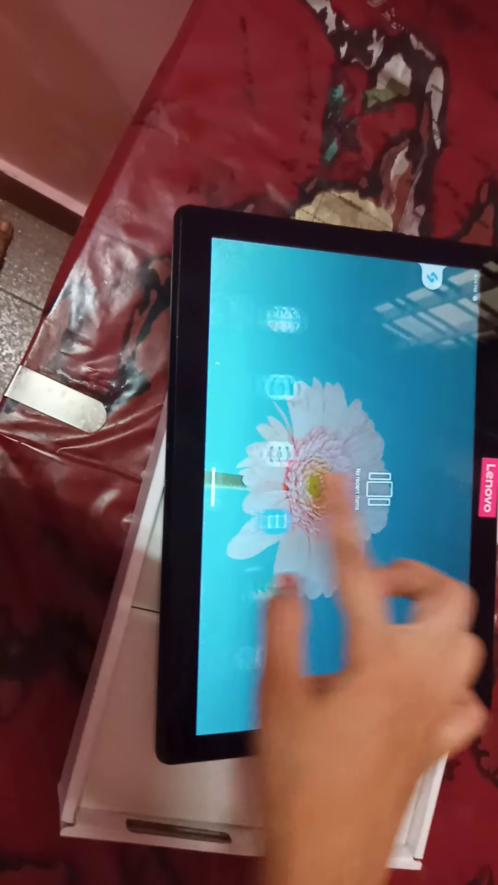
drag(353, 484, 429, 484)
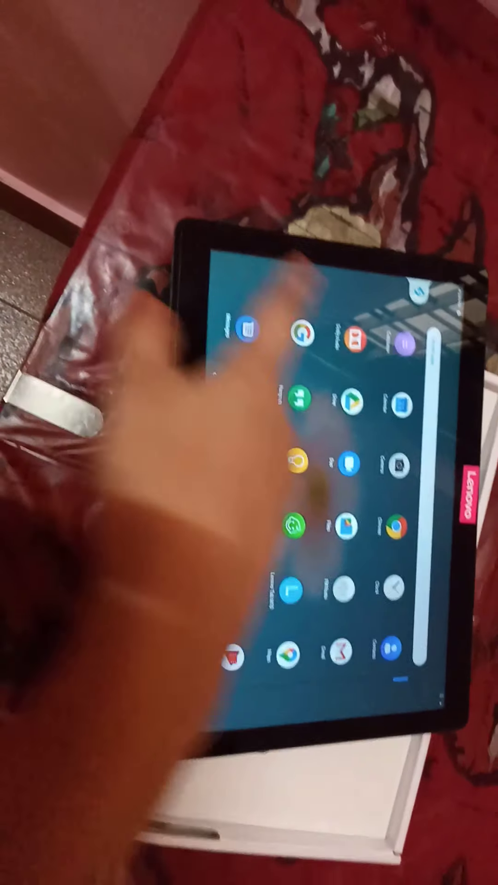